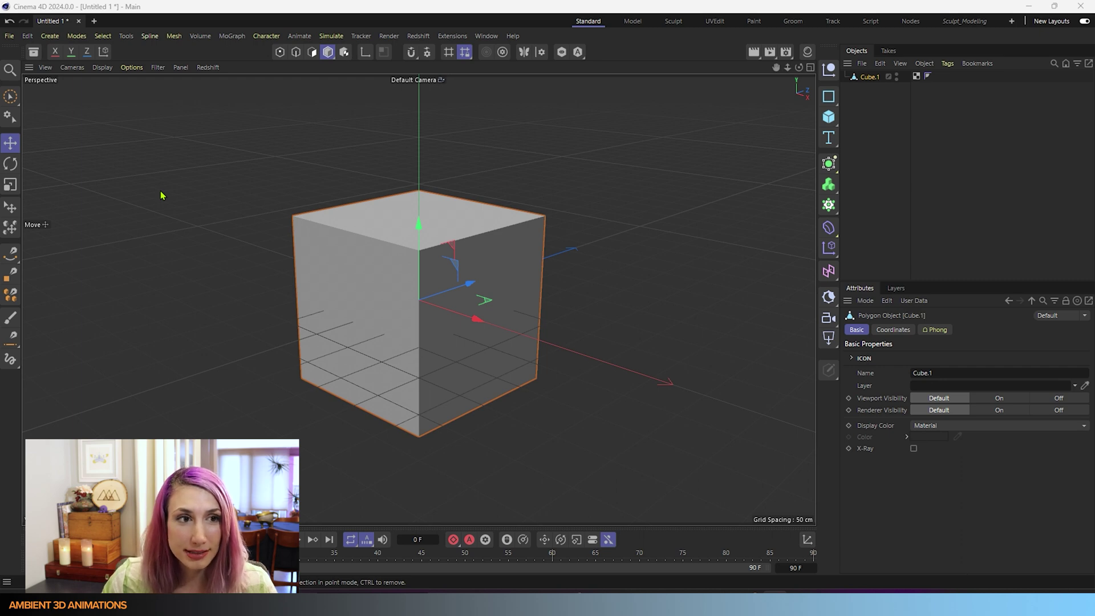
# - Set the viewport display to Gouraud Shading (Lines)
pyautogui.click(97, 70)
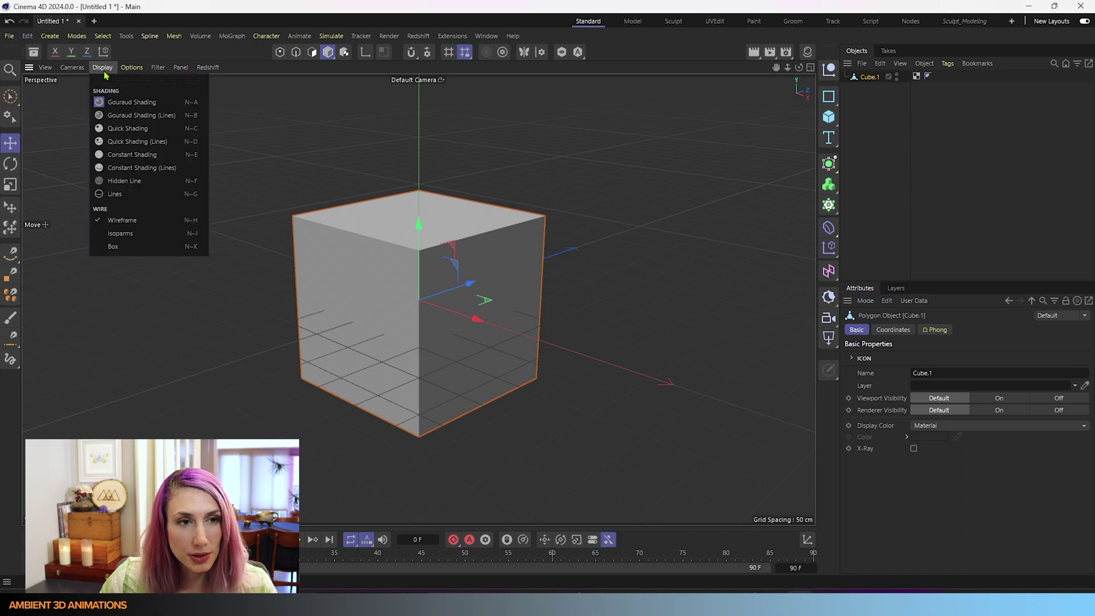
pyautogui.click(105, 116)
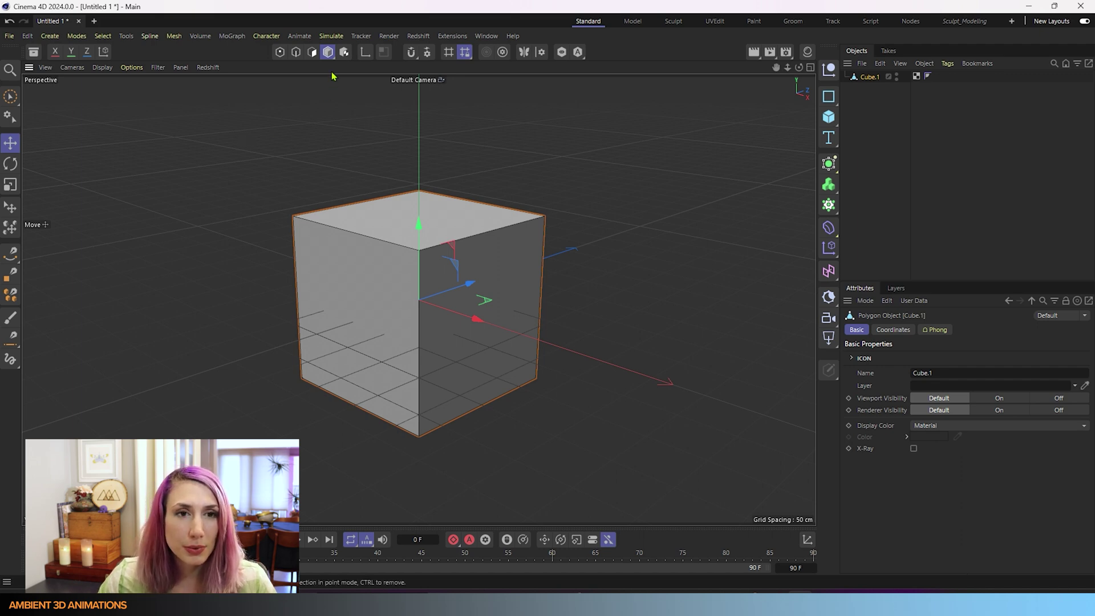
# - Enter Points mode and test-move the cube's front top corner point, then undo the move
pyautogui.click(280, 53)
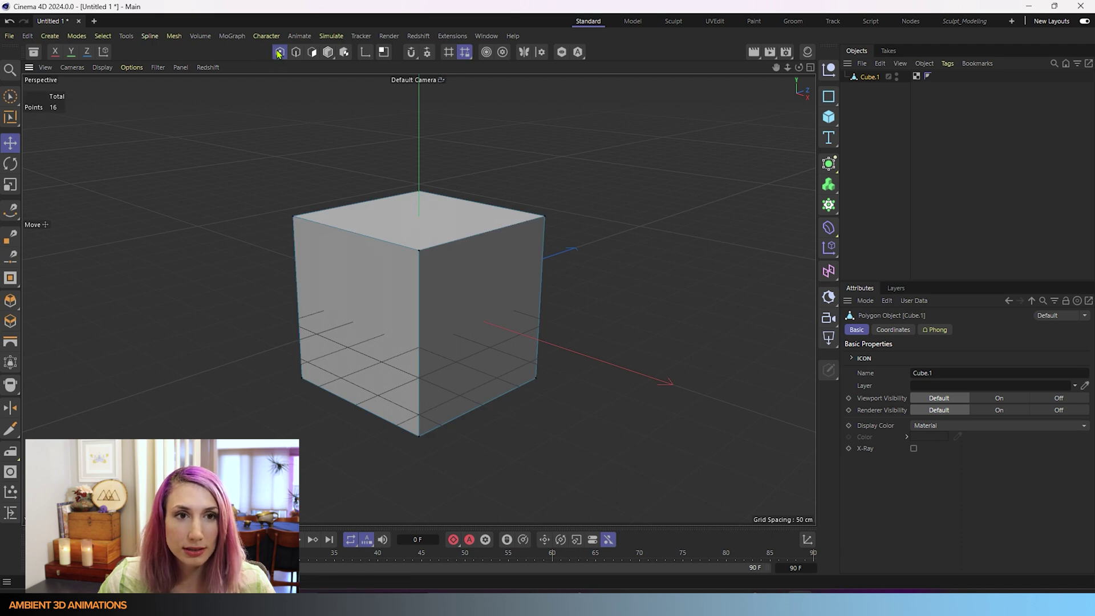
pyautogui.scroll(2, 409, 258)
pyautogui.scroll(6, 411, 256)
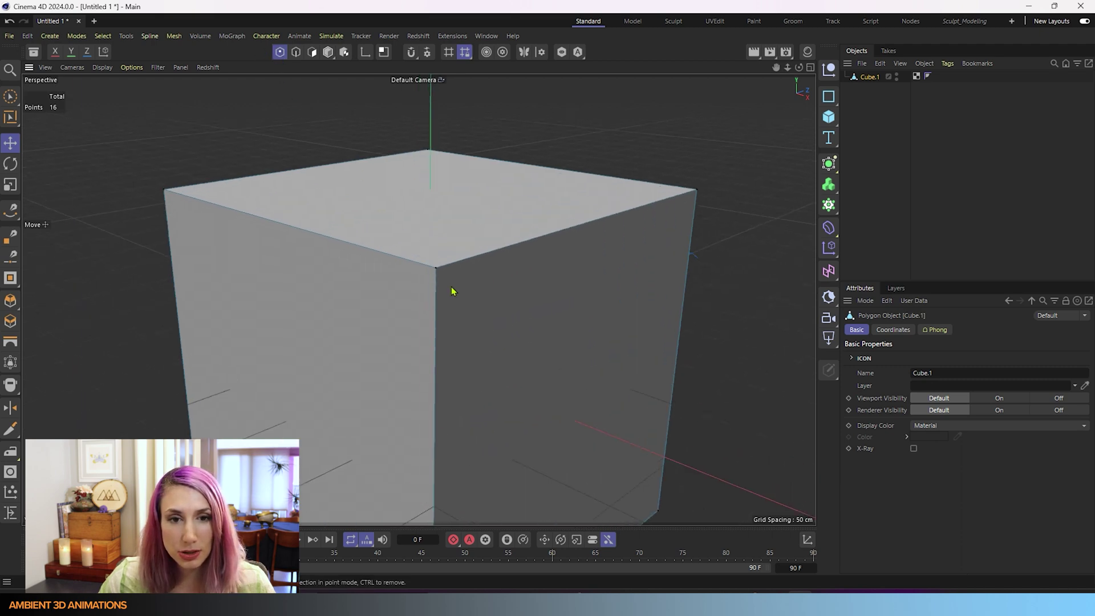
pyautogui.click(422, 250)
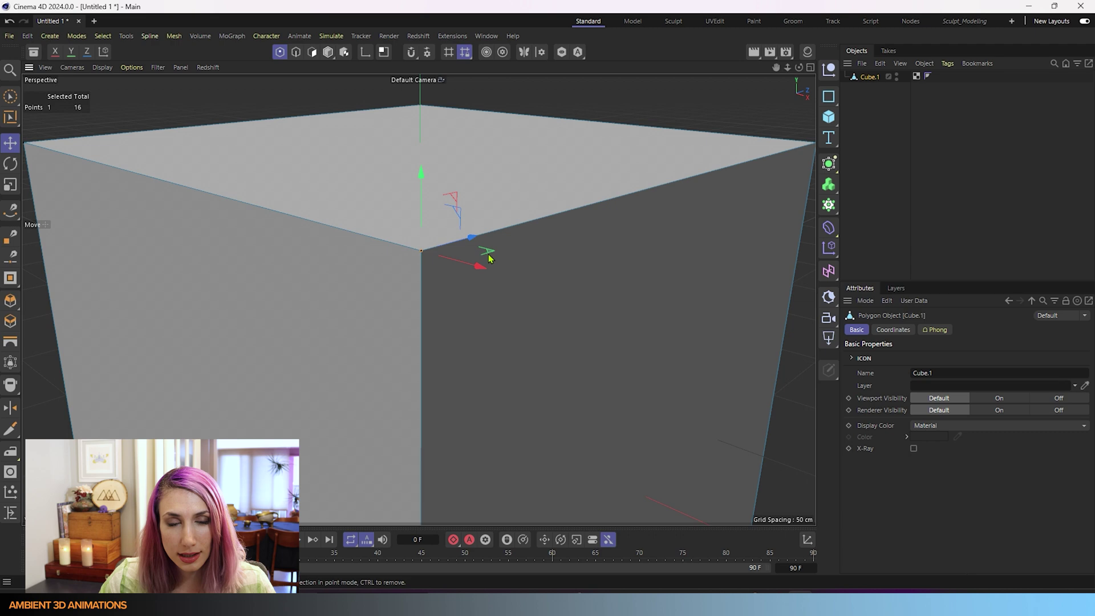
pyautogui.moveTo(455, 203); pyautogui.dragTo(370, 66)
pyautogui.moveTo(394, 107); pyautogui.dragTo(515, 187)
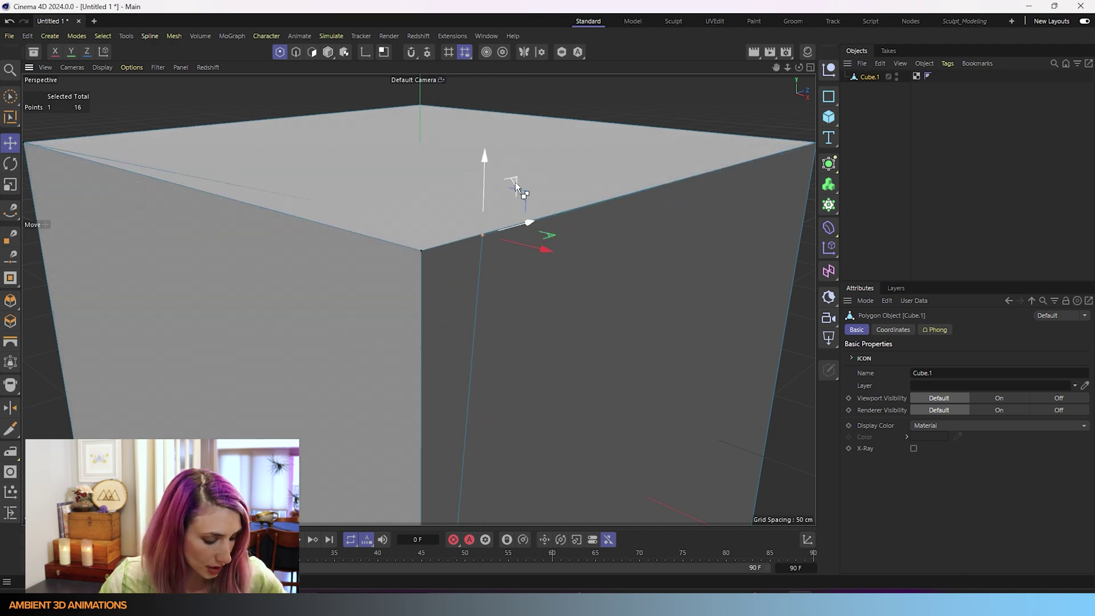
pyautogui.hotkey('ctrl', 'z')
pyautogui.hotkey('ctrl', 'z')
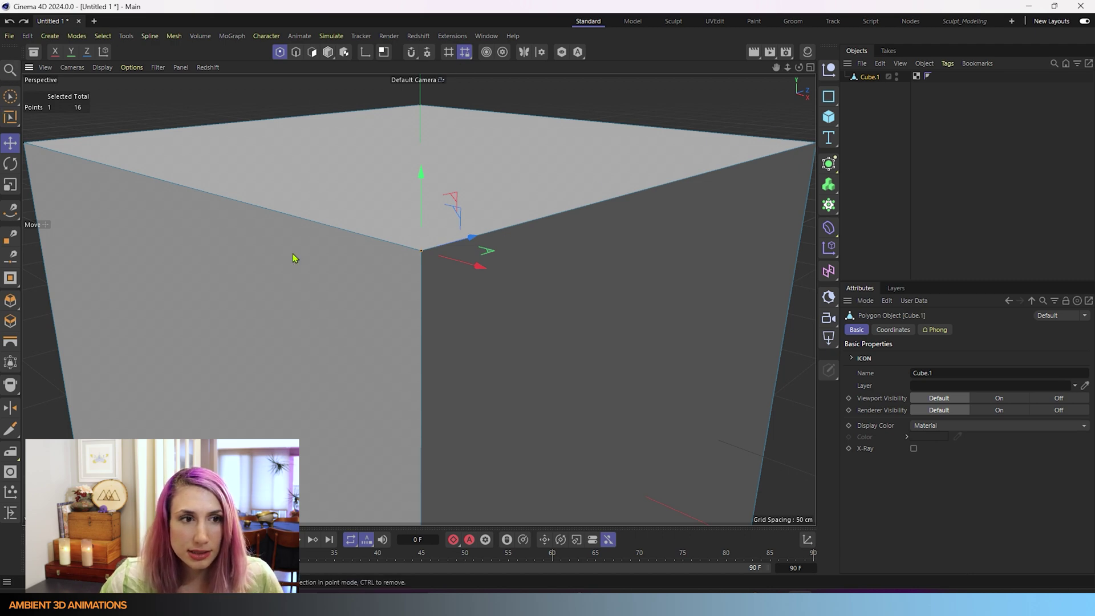
# - Drag the bottom-right corner point upward, then undo it to restore the box
pyautogui.scroll(-3, 293, 257)
pyautogui.scroll(-2, 575, 441)
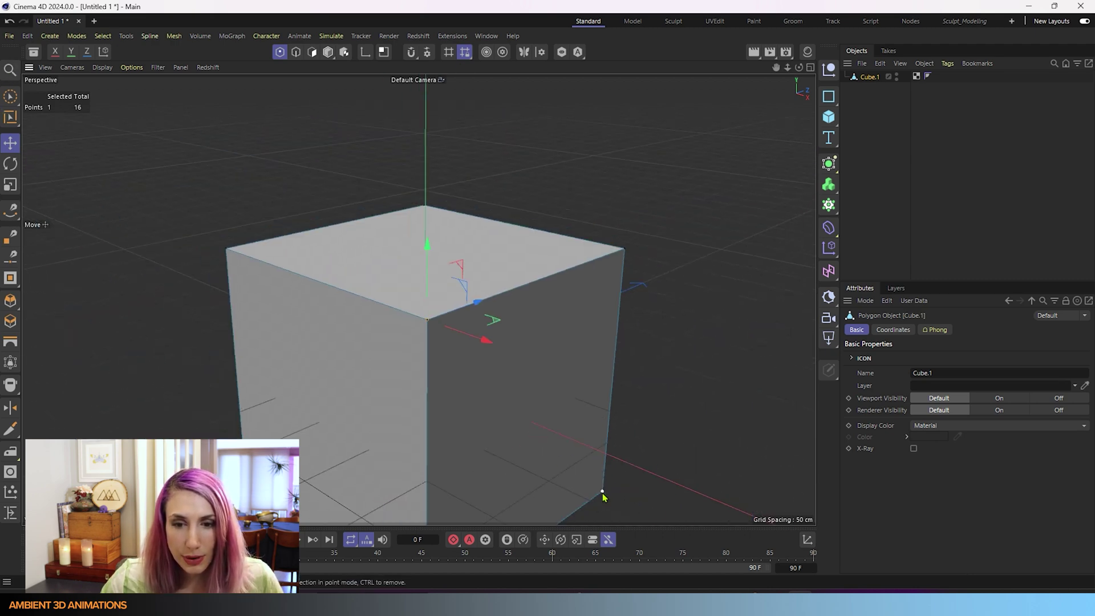
pyautogui.click(602, 491)
pyautogui.moveTo(609, 436); pyautogui.dragTo(719, 300)
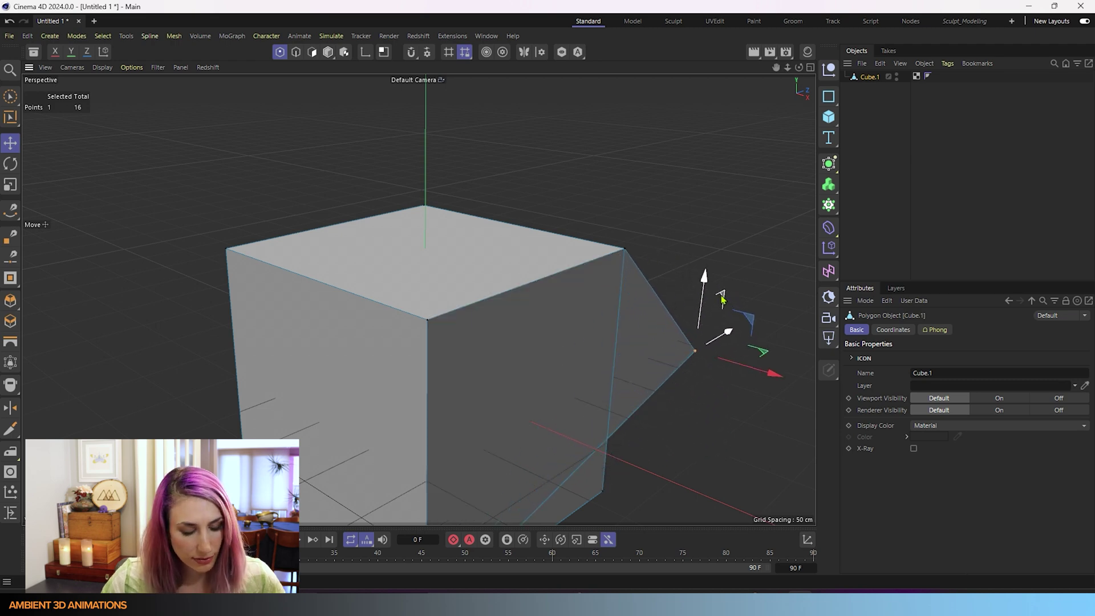
pyautogui.hotkey('ctrl', 'z')
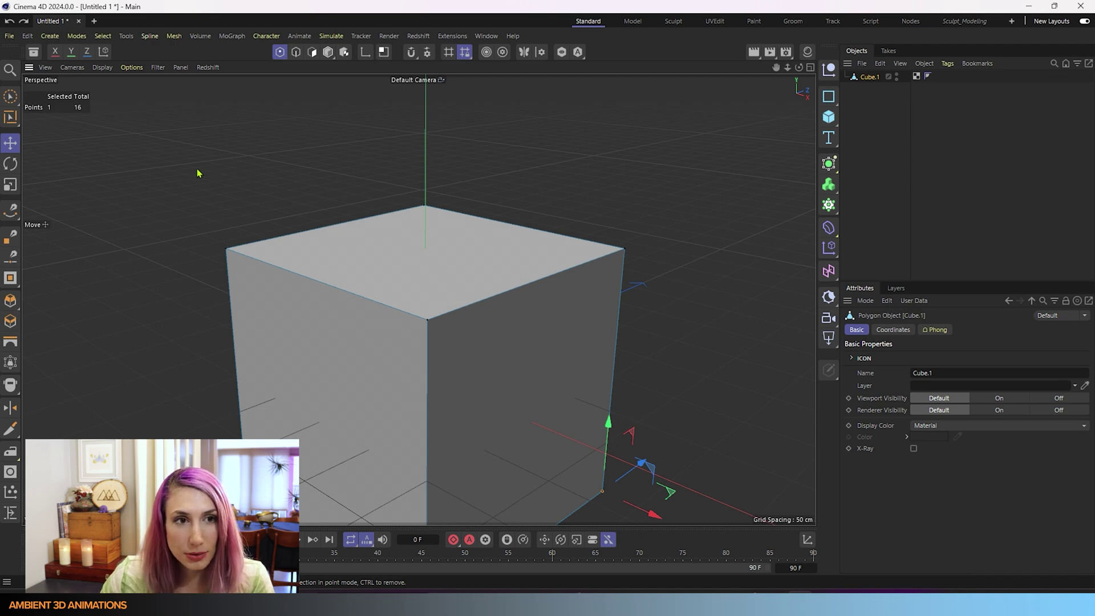
# - Browse Mesh > Remove > Optimize and the U shortcut list without running any command
pyautogui.click(174, 36)
pyautogui.moveTo(197, 190)
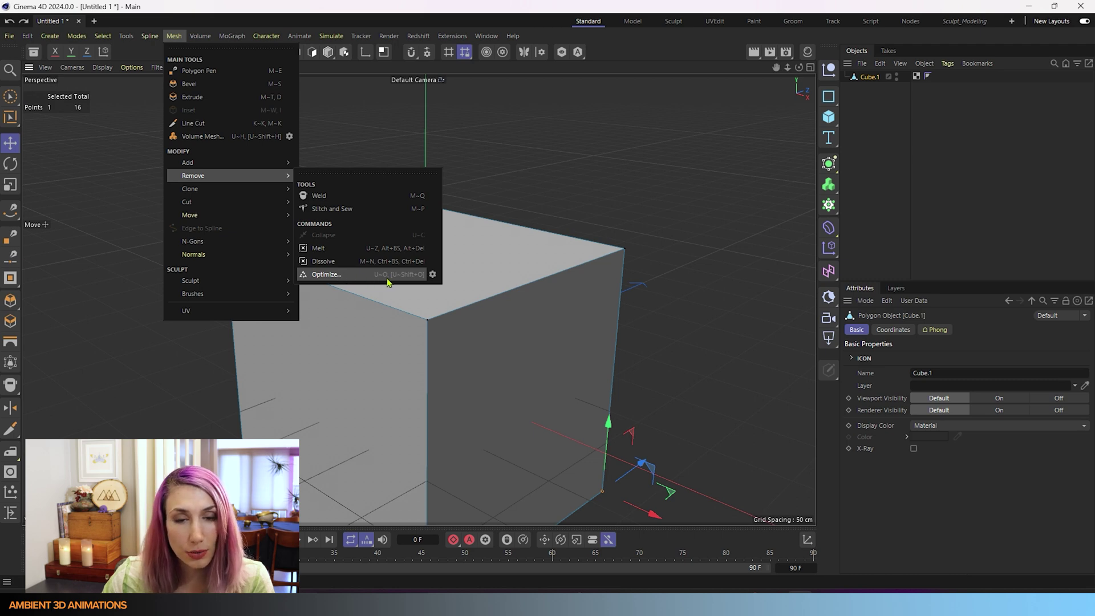
pyautogui.click(660, 179)
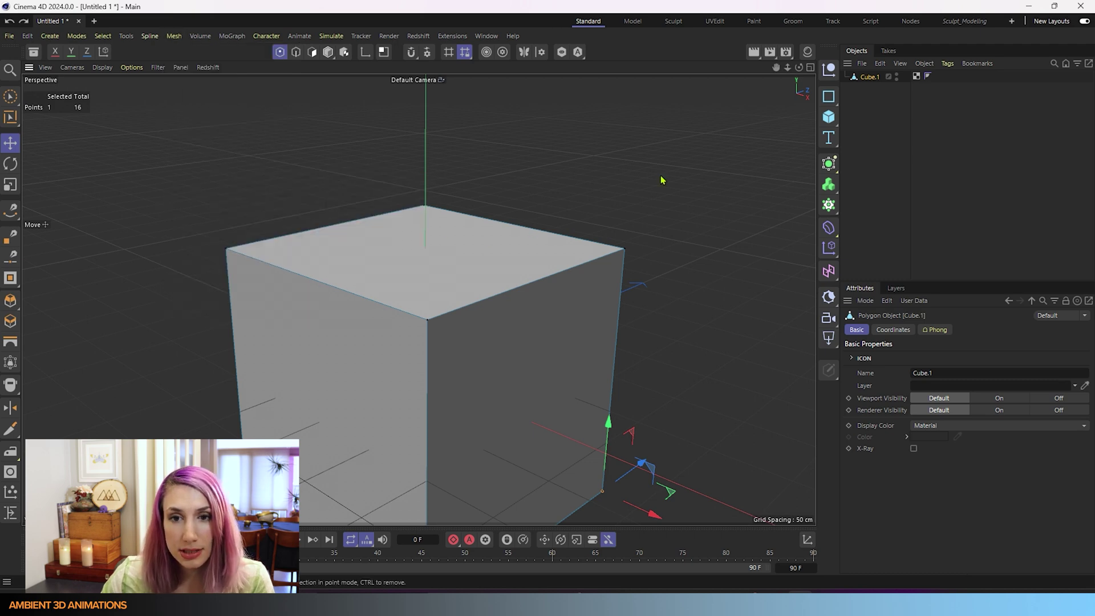
pyautogui.press('u')
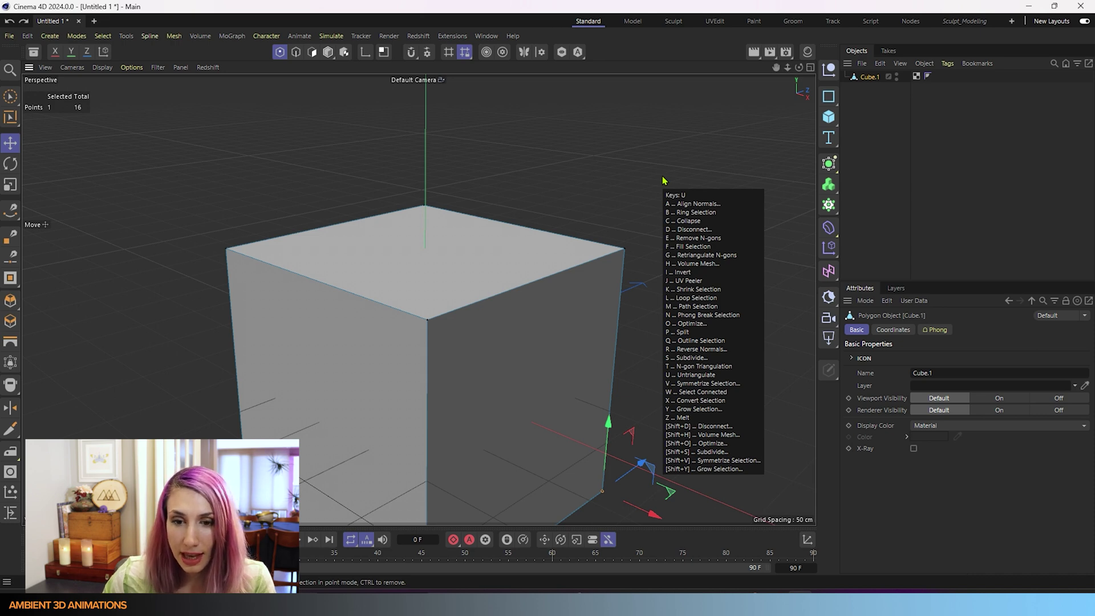
pyautogui.press('Escape')
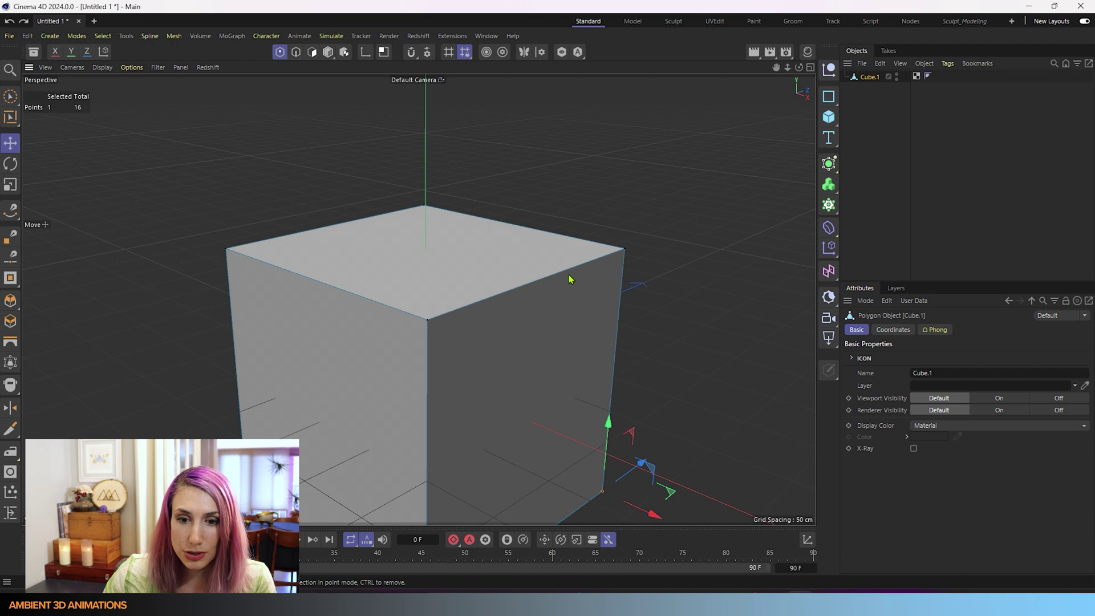
# - Deselect all points, then add Optimize... from Commander to the right palette and close Commander
pyautogui.click(637, 139)
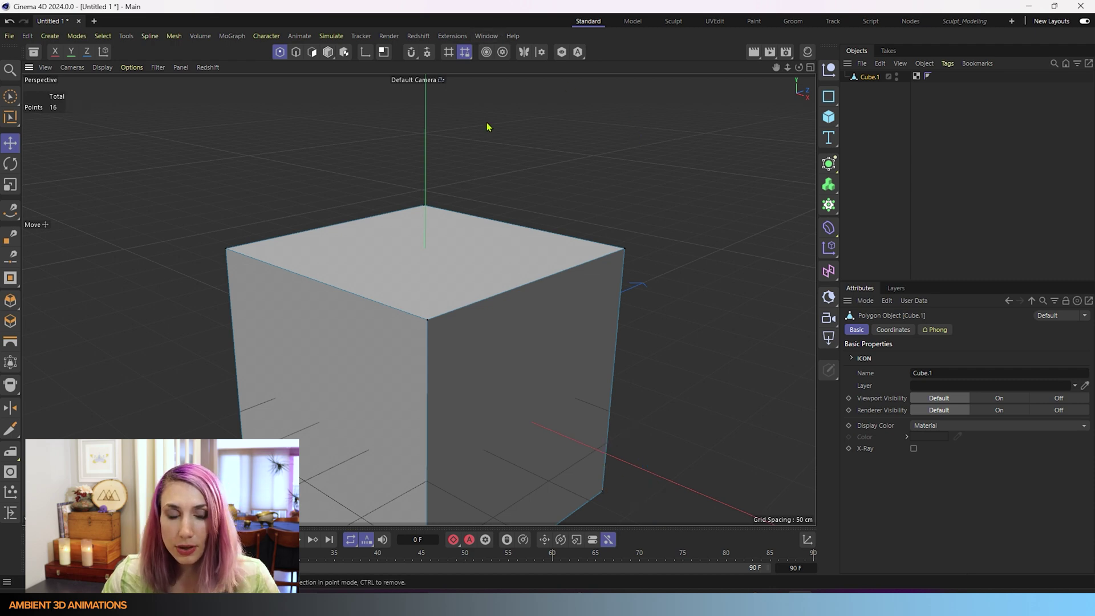
pyautogui.hotkey('shift', 'c')
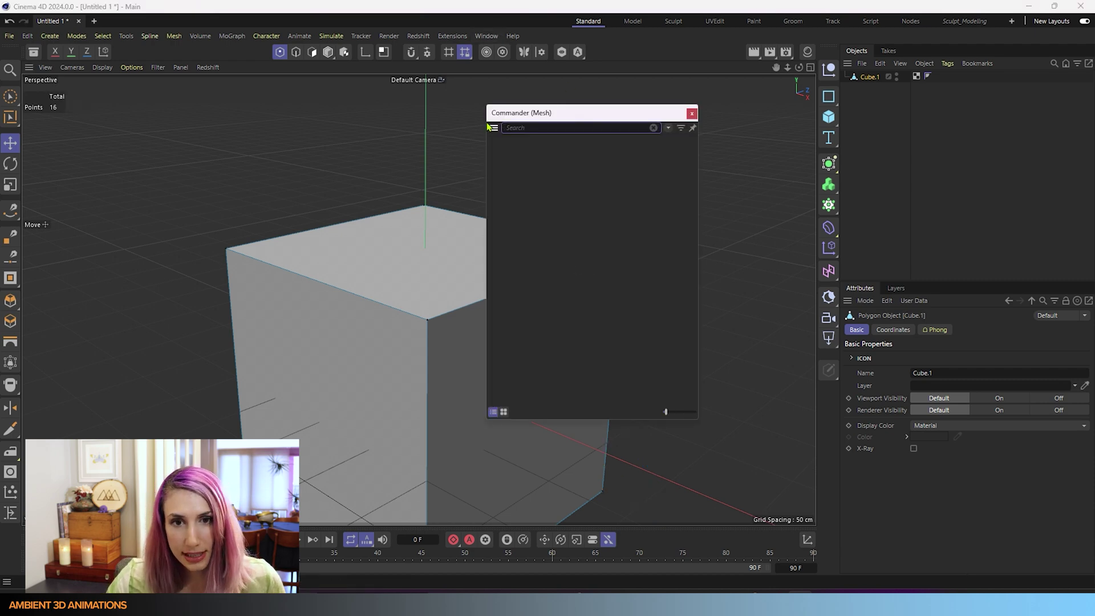
pyautogui.write('cp')
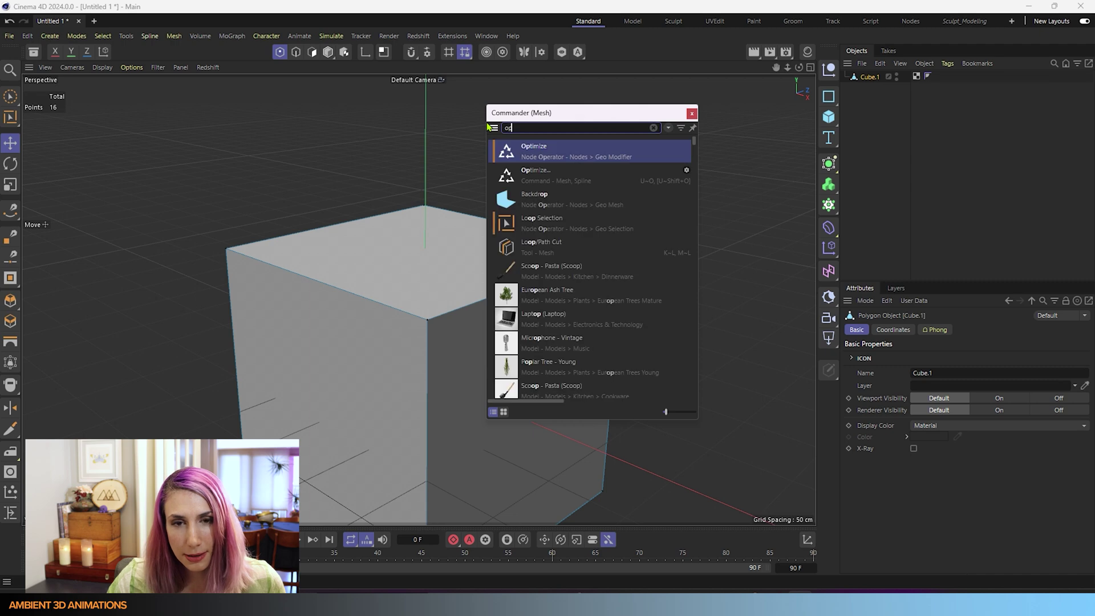
pyautogui.click(515, 184)
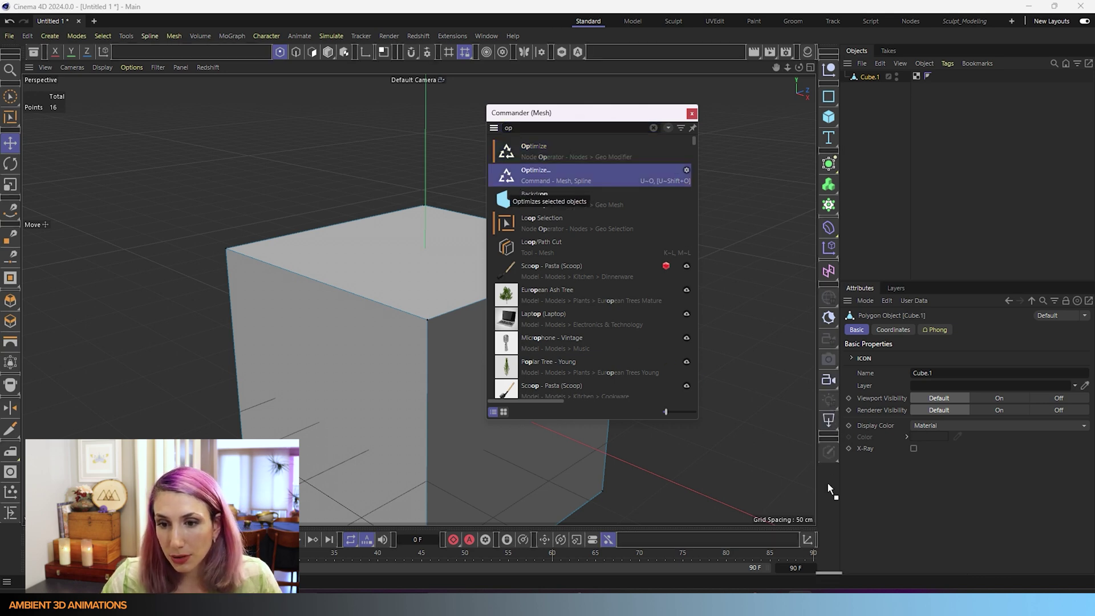
pyautogui.moveTo(827, 482); pyautogui.dragTo(827, 482)
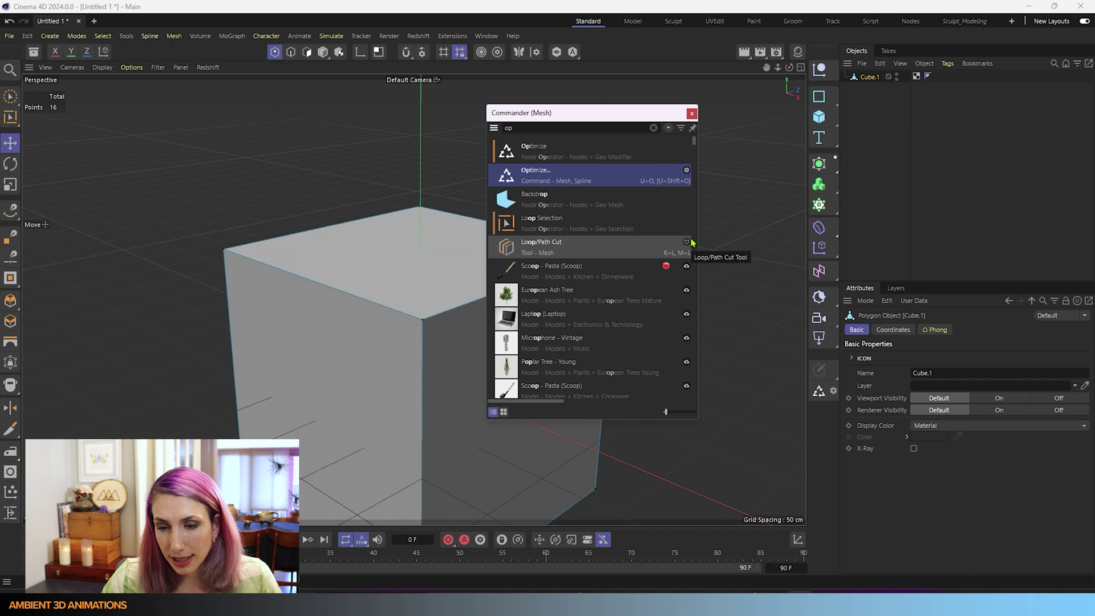
pyautogui.click(691, 112)
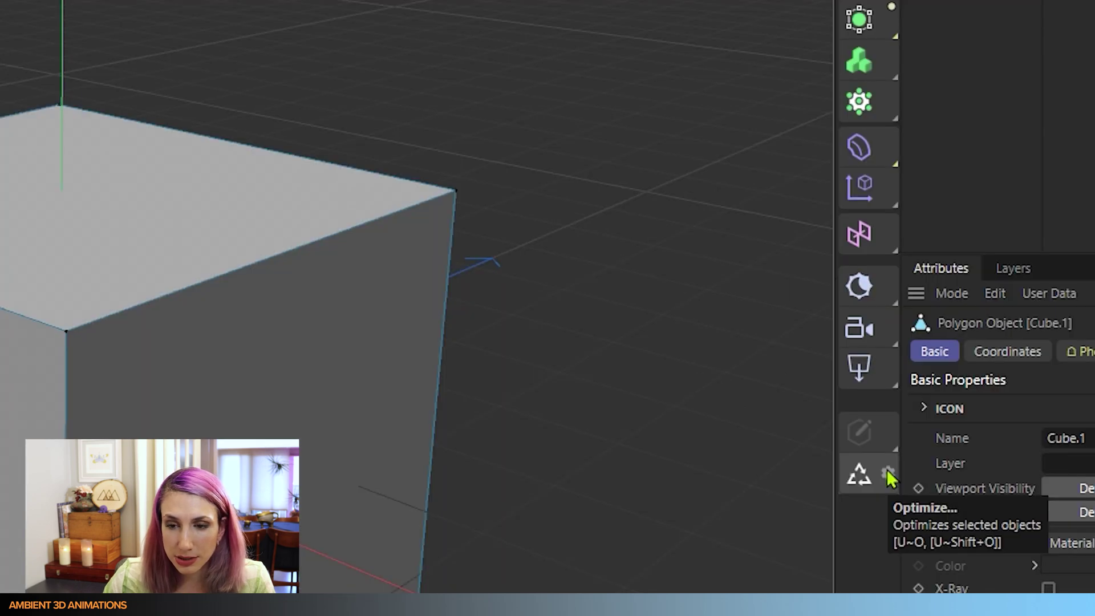
# - Run Optimize on Cube.1 with Polygons, Unused Points and Points at 0.001 cm tolerance
pyautogui.click(888, 473)
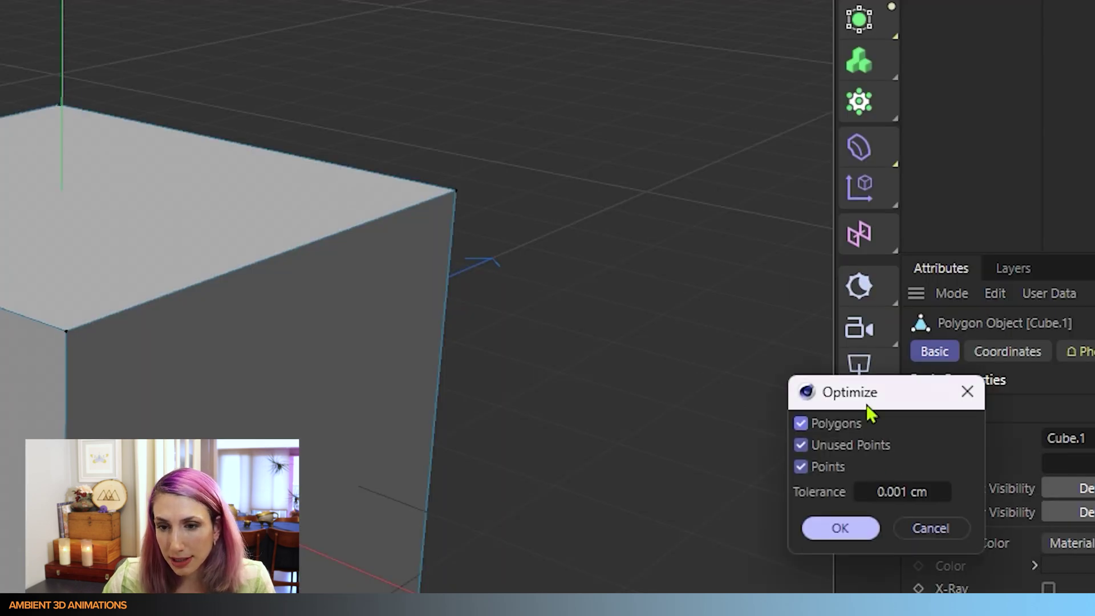
pyautogui.moveTo(866, 398); pyautogui.dragTo(656, 161)
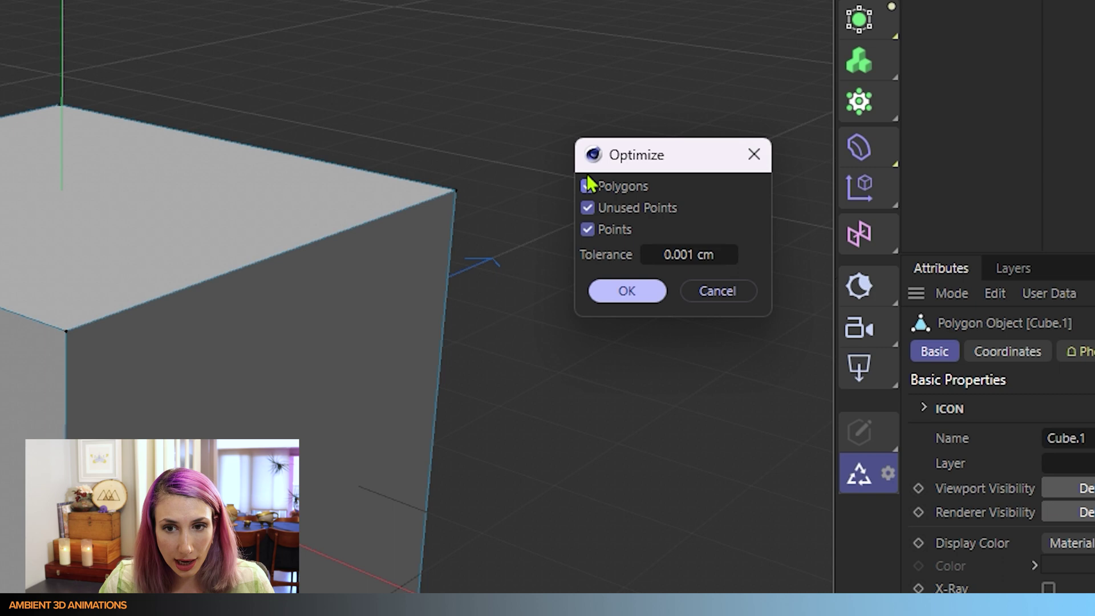
pyautogui.click(587, 189)
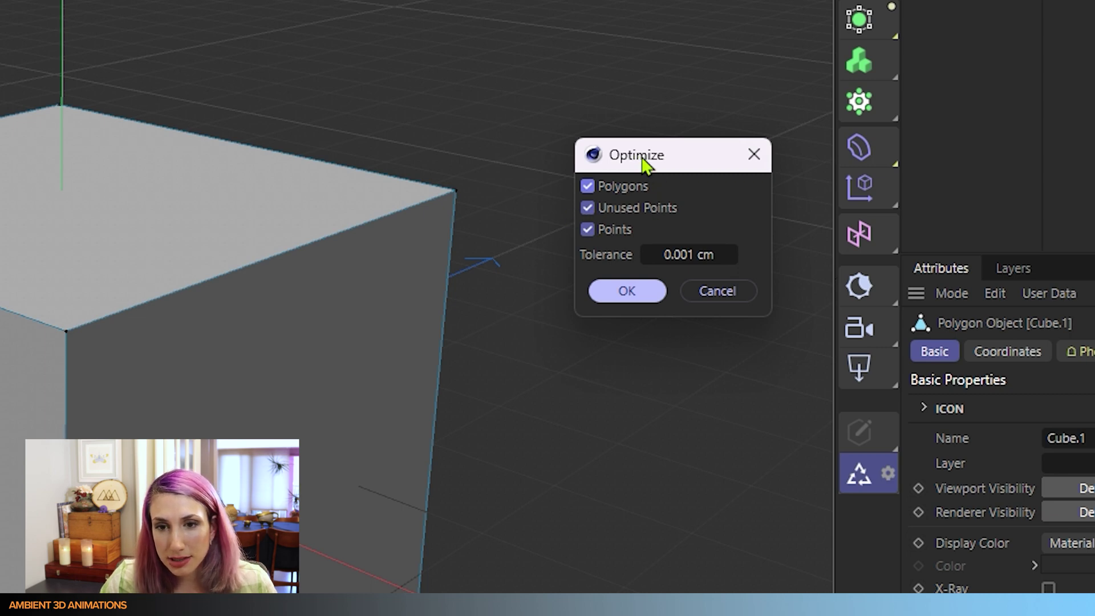
pyautogui.moveTo(643, 161); pyautogui.dragTo(1094, 18)
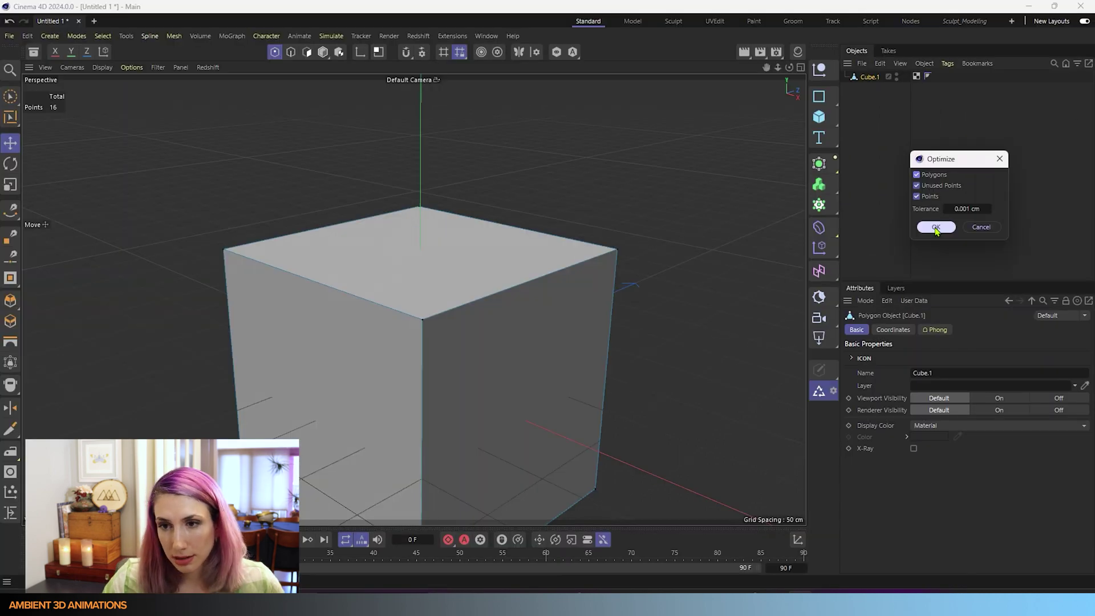
pyautogui.click(936, 227)
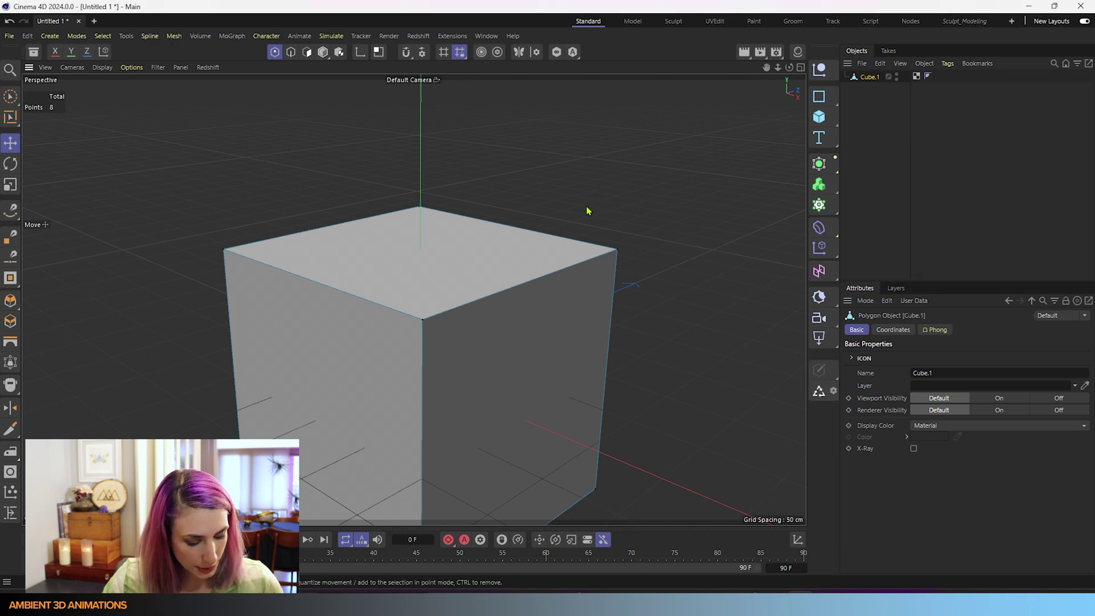
# - Use the Create Point tool (M, A) to add a stray point at X 182.905, Y 0, Z 106.730
pyautogui.press('m')
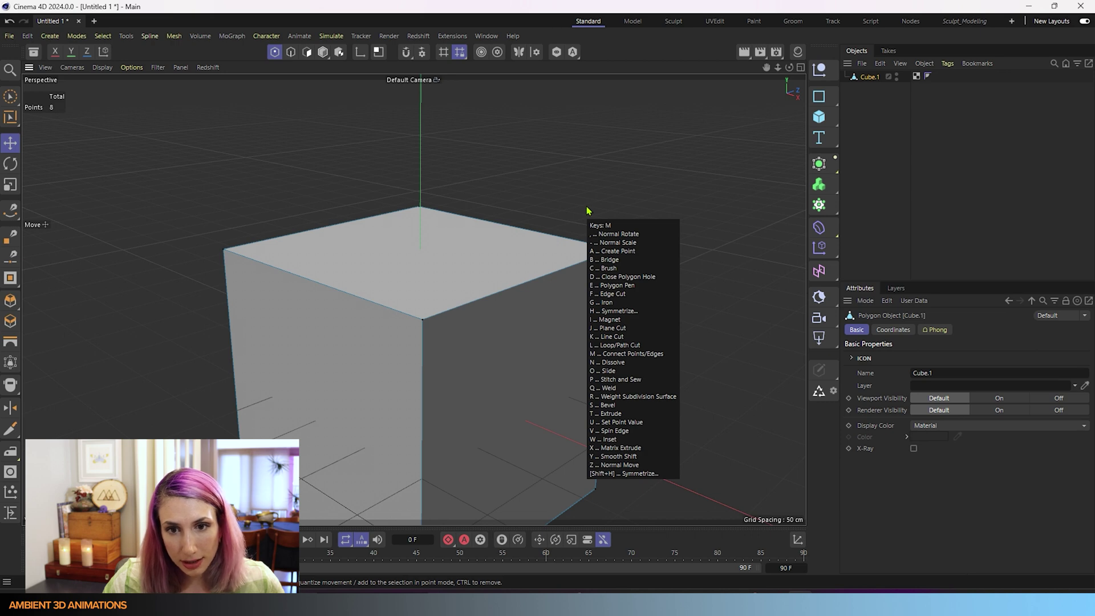
pyautogui.press('a')
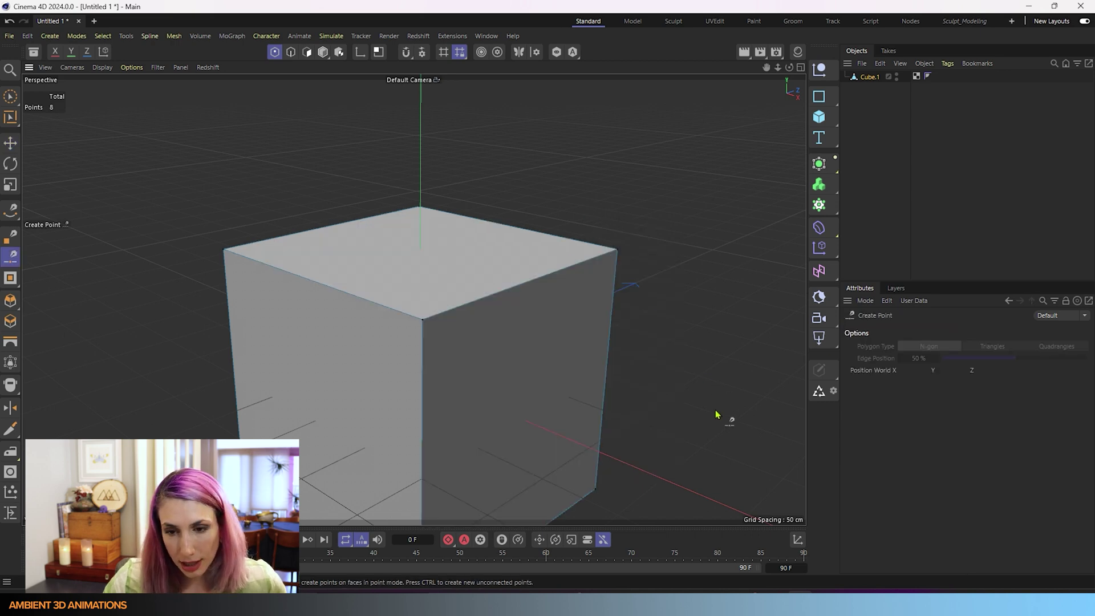
pyautogui.click(716, 409)
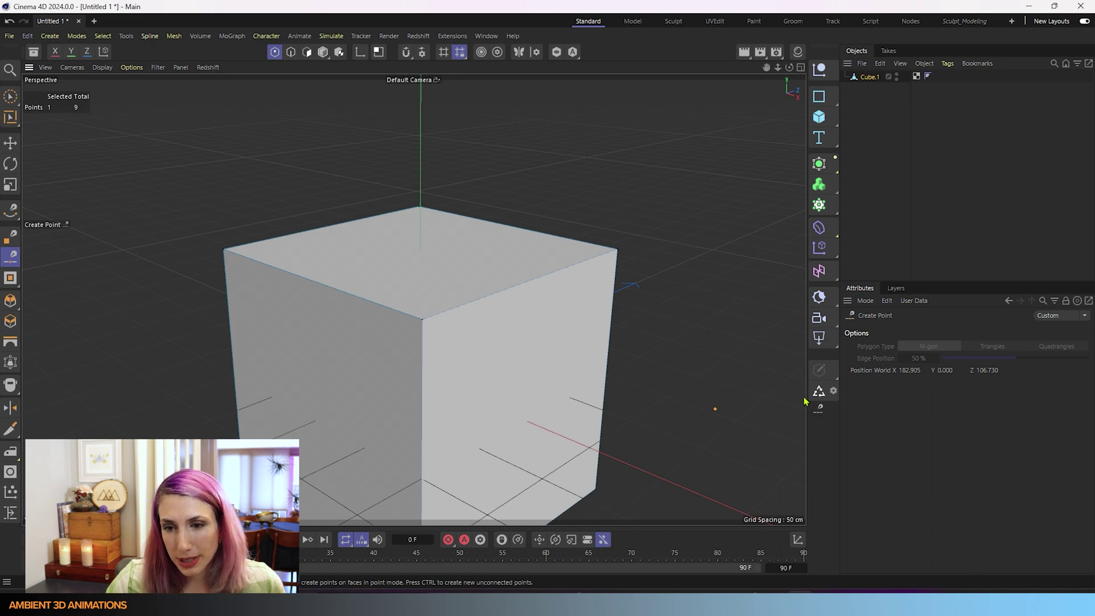
# - Rerun Optimize via U~O with Unused Points checked to delete the stray point
pyautogui.press('u')
pyautogui.press('o')
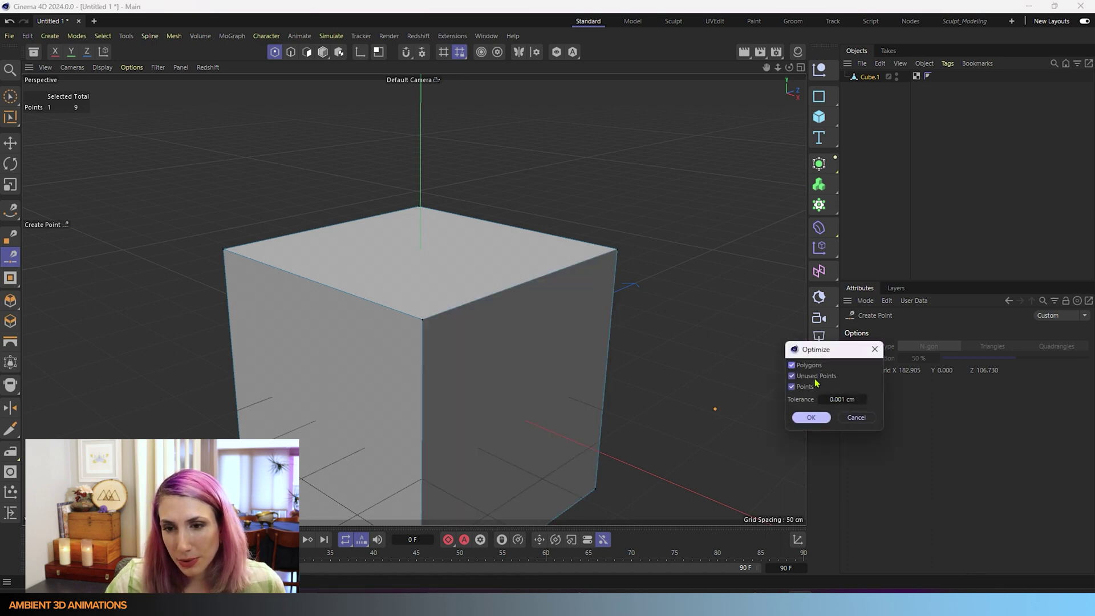
pyautogui.moveTo(816, 349); pyautogui.dragTo(699, 178)
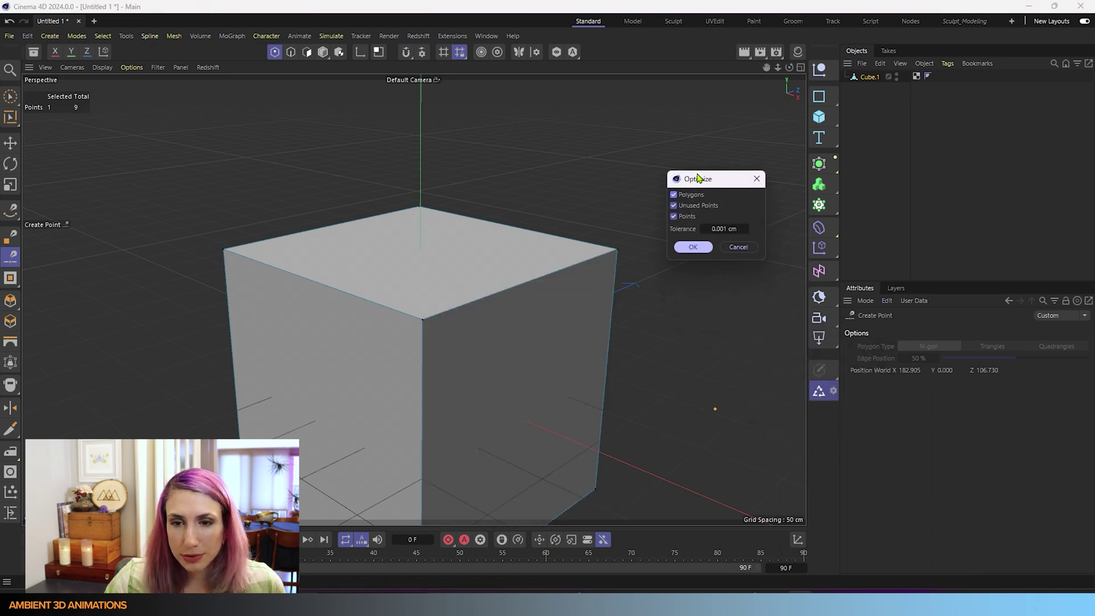
pyautogui.click(693, 247)
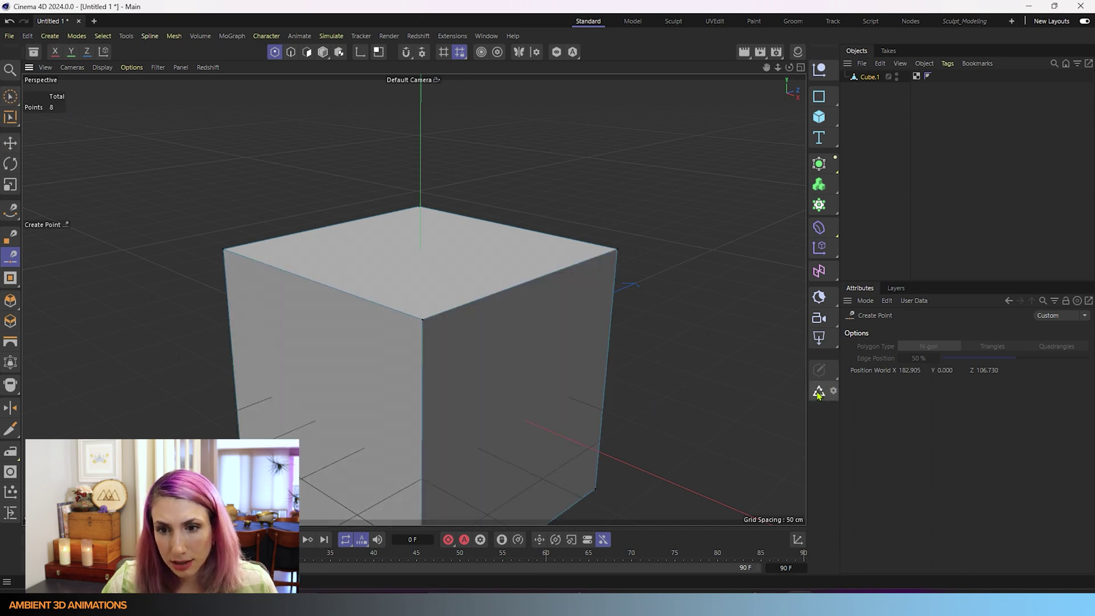
# - With Brush Selection, grab the front-top corner point and drag it around, distorting the box
pyautogui.click(11, 96)
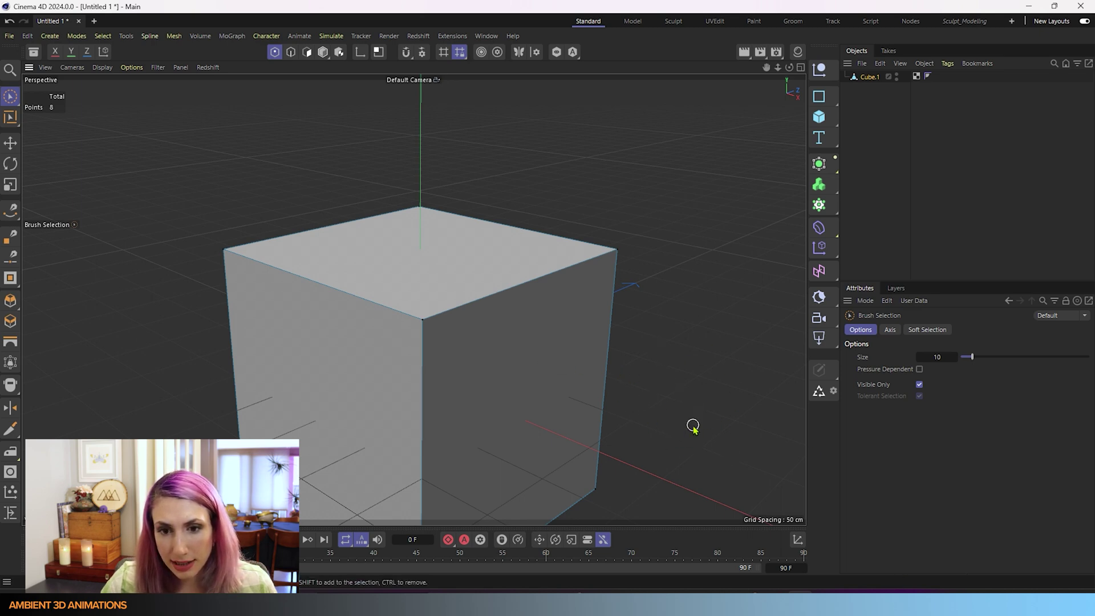
pyautogui.click(422, 319)
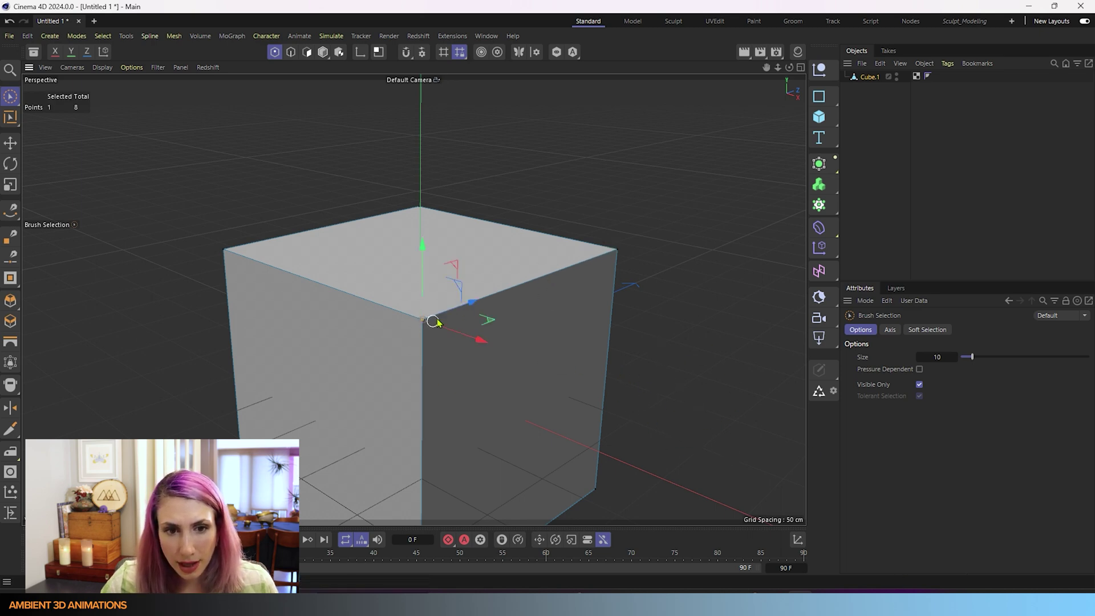
pyautogui.moveTo(455, 286); pyautogui.dragTo(442, 265)
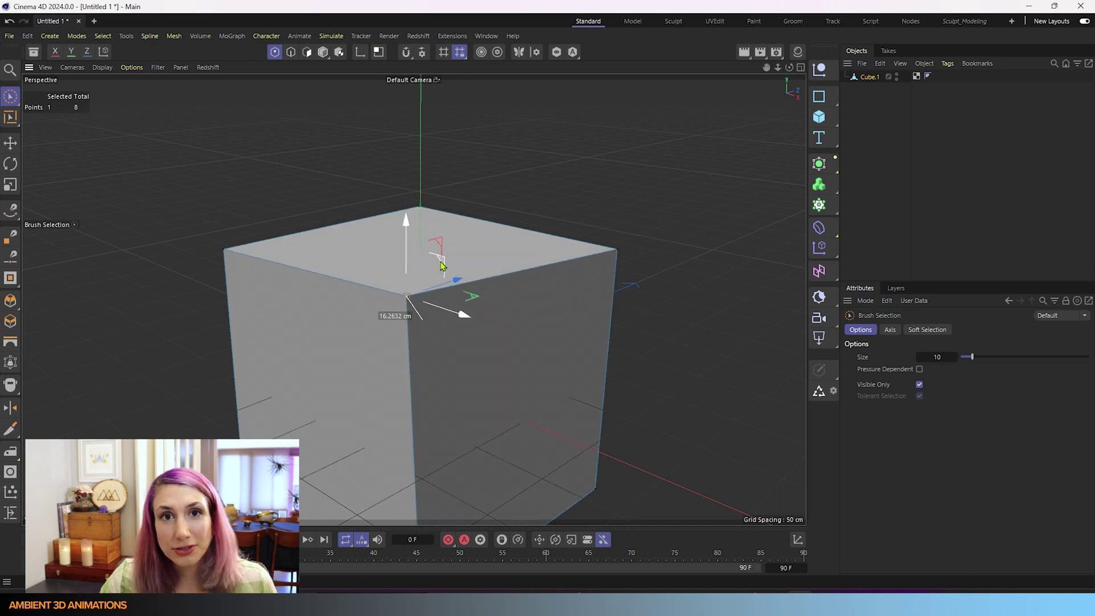
pyautogui.moveTo(442, 266); pyautogui.dragTo(478, 340)
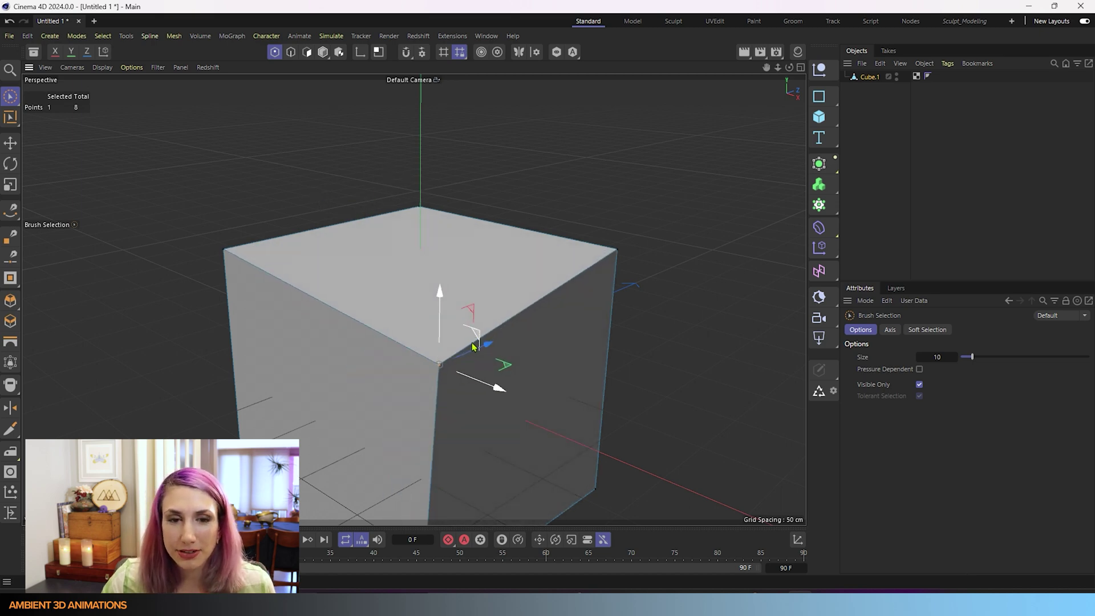